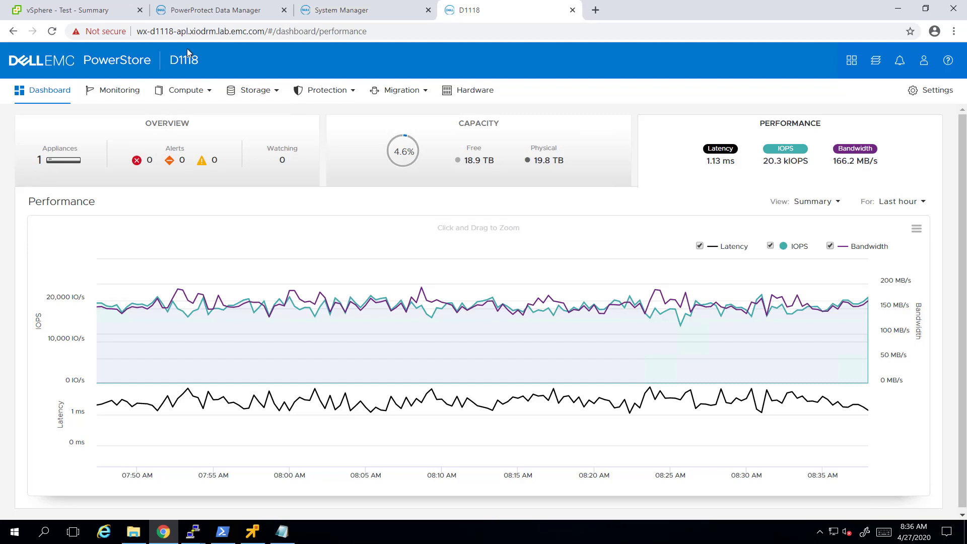
# Switch to the PowerProtect Data Manager dashboard showing 1 policy, 1 protected asset and 5 completed jobs
pyautogui.click(237, 5)
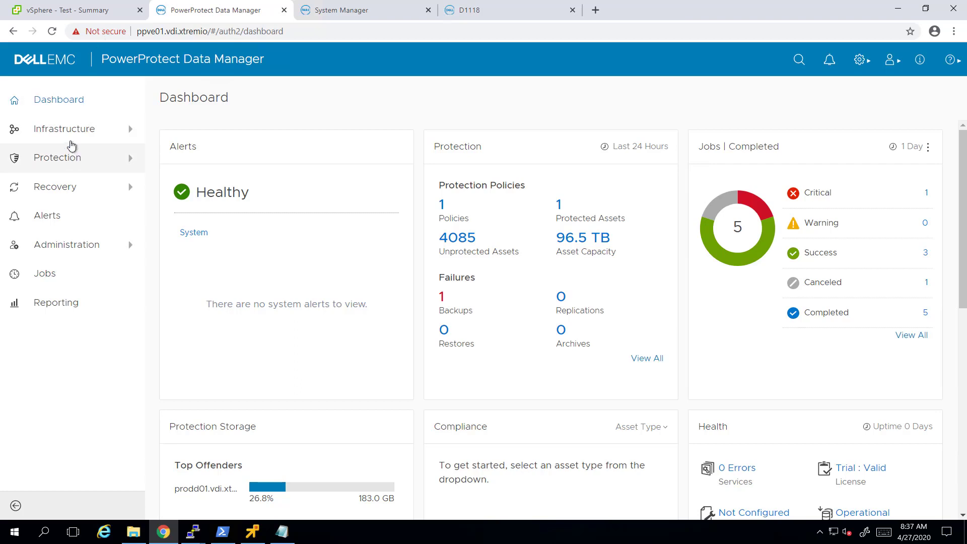
# List protection storage prodd01.vdi.xtremio, checking its DD Boost settings in DD System Manager
pyautogui.click(63, 129)
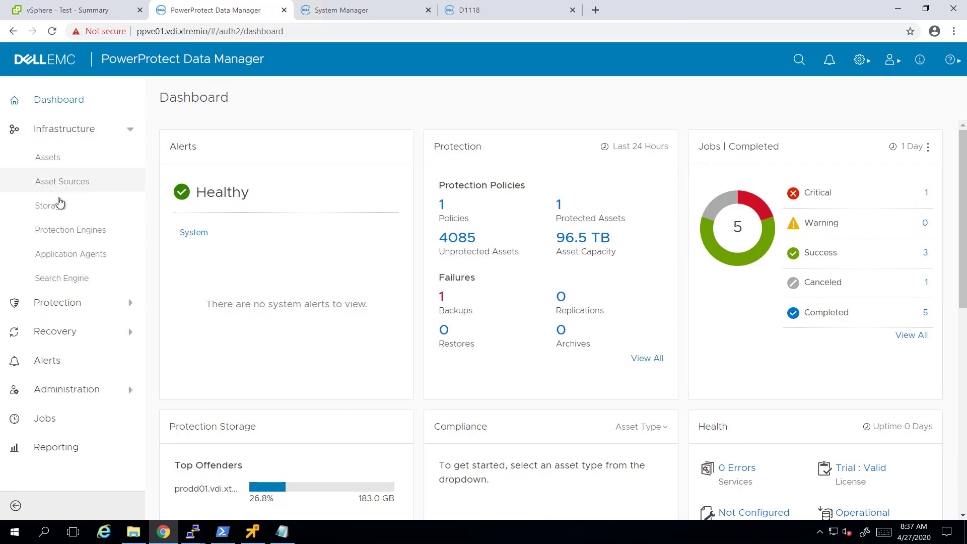
pyautogui.click(49, 205)
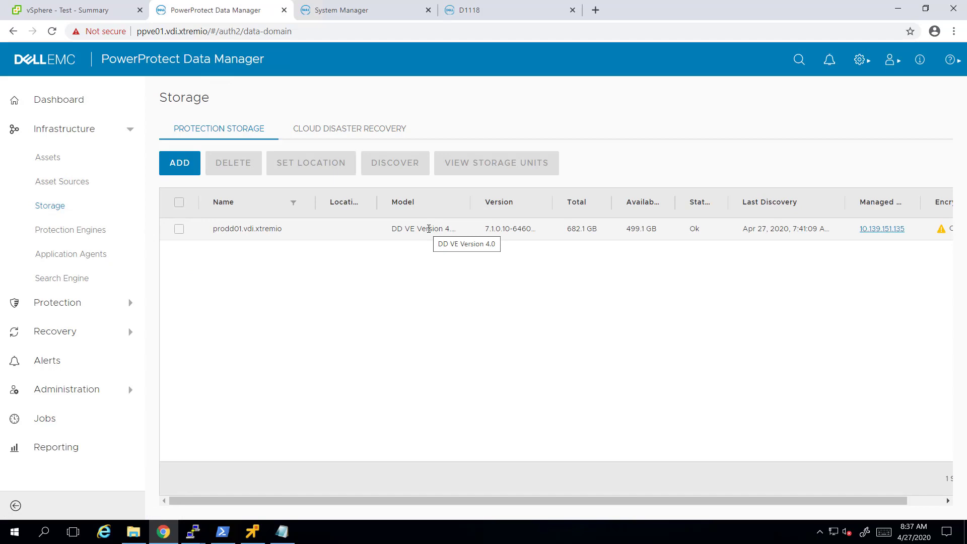
pyautogui.click(394, 10)
pyautogui.click(48, 252)
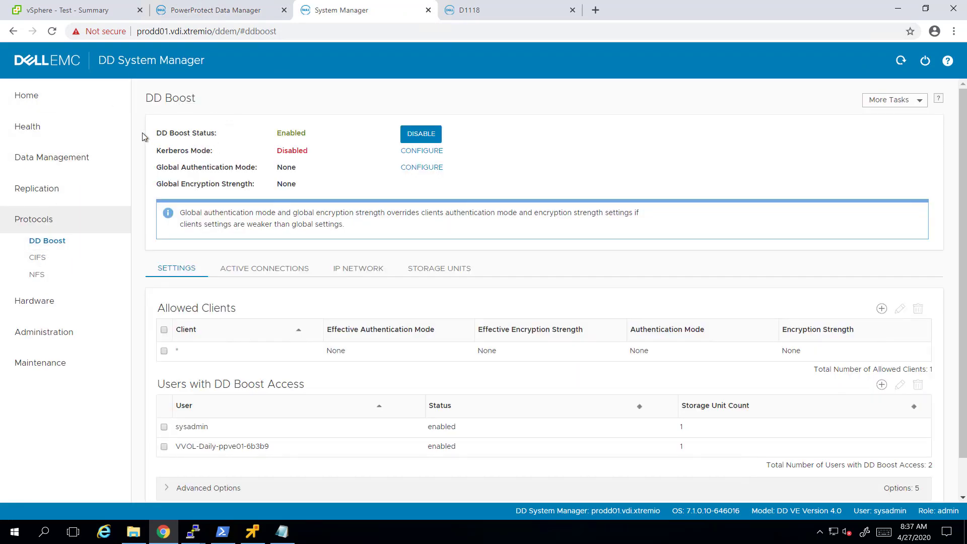
pyautogui.click(198, 13)
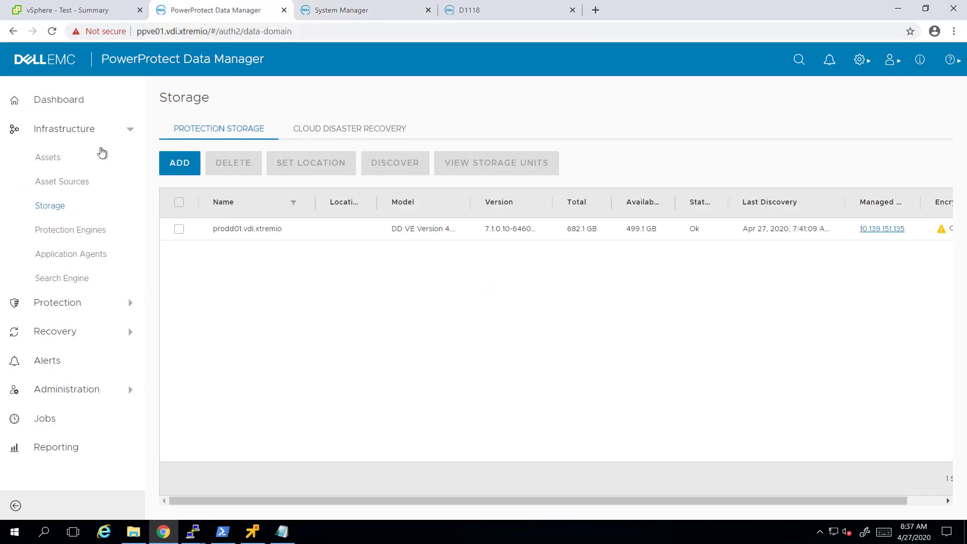
# Check the registered vCenter asset sources, then list the protection policies
pyautogui.click(59, 185)
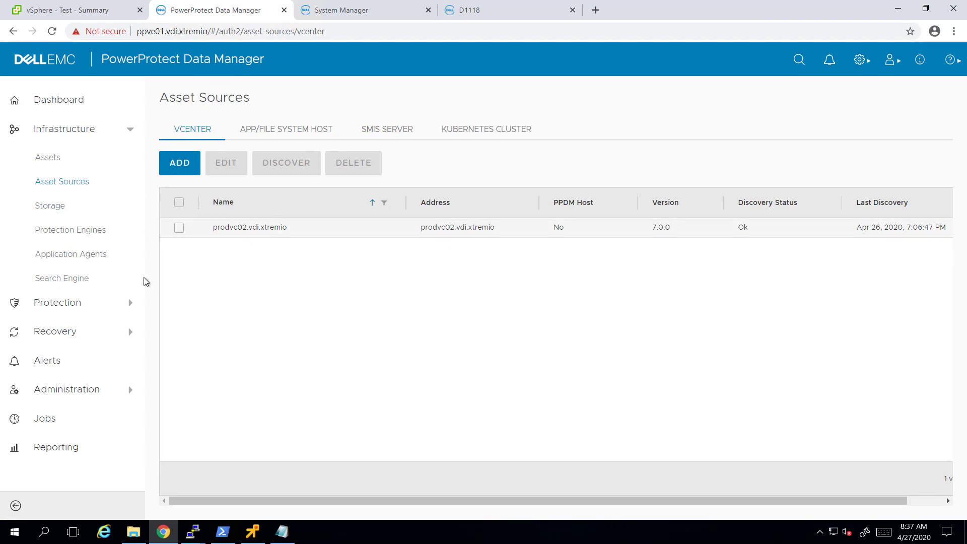
pyautogui.click(73, 312)
pyautogui.click(65, 332)
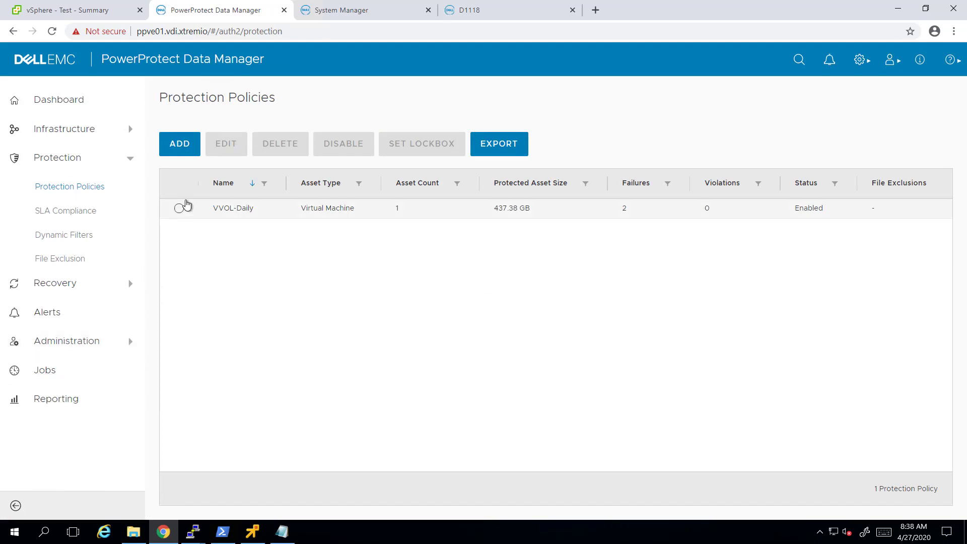
# Review the VVOL-Daily policy's protected asset Win001 and cancel without changes
pyautogui.click(185, 204)
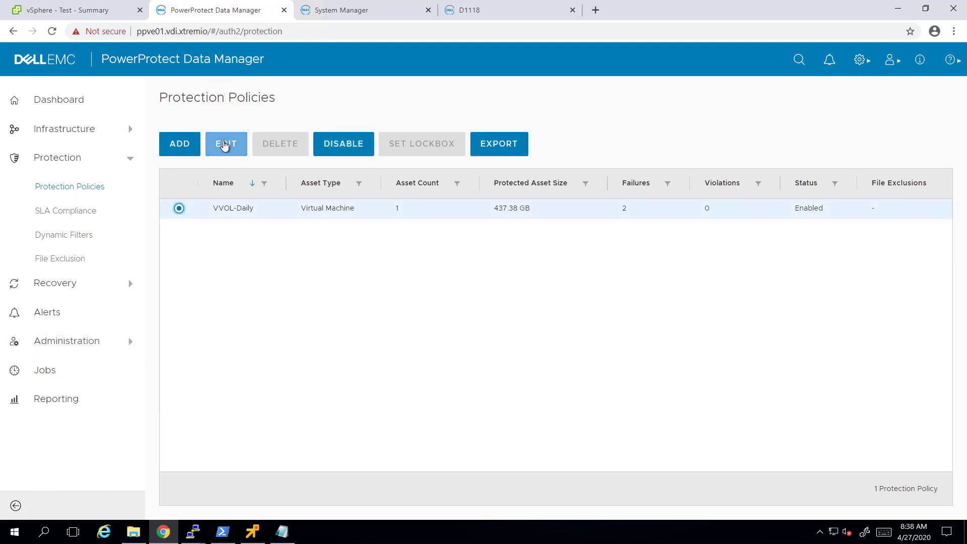
pyautogui.click(224, 144)
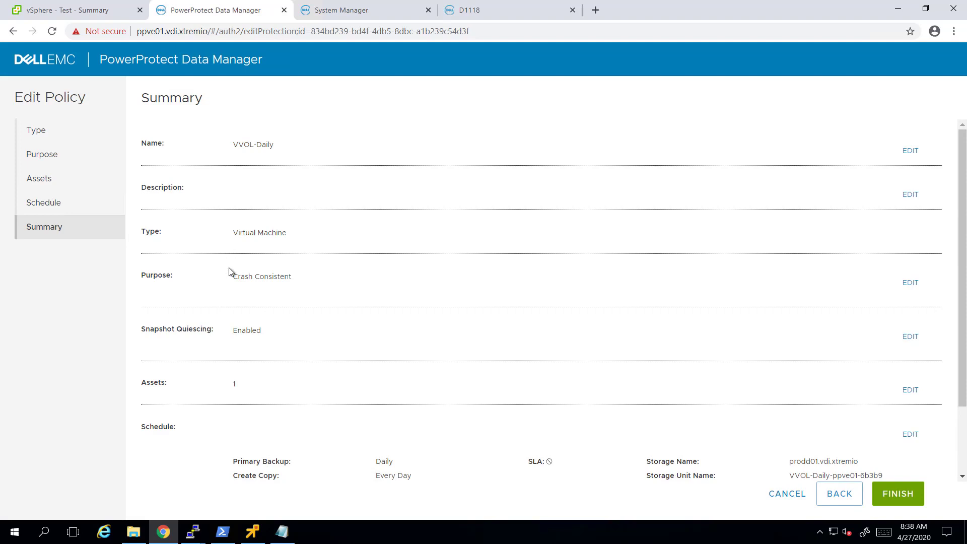
pyautogui.click(906, 394)
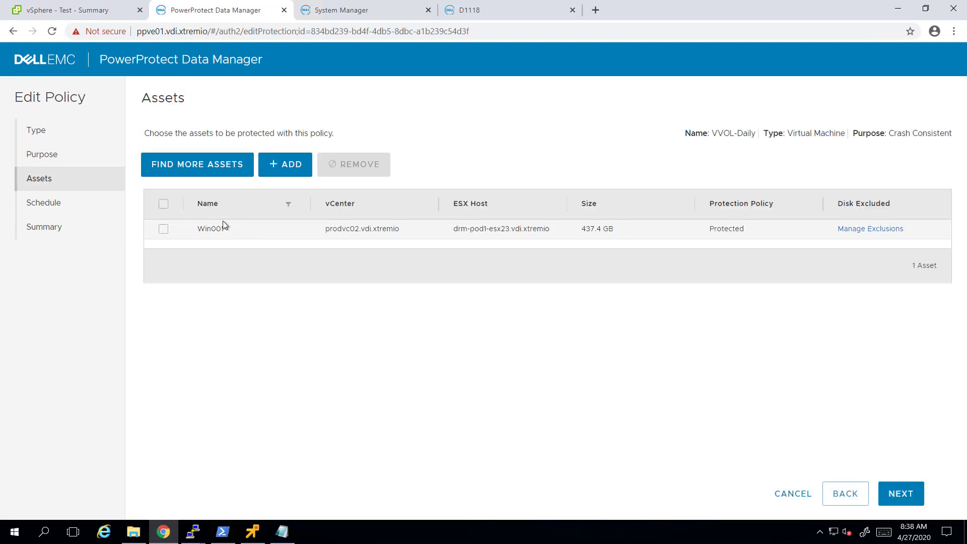
pyautogui.click(803, 497)
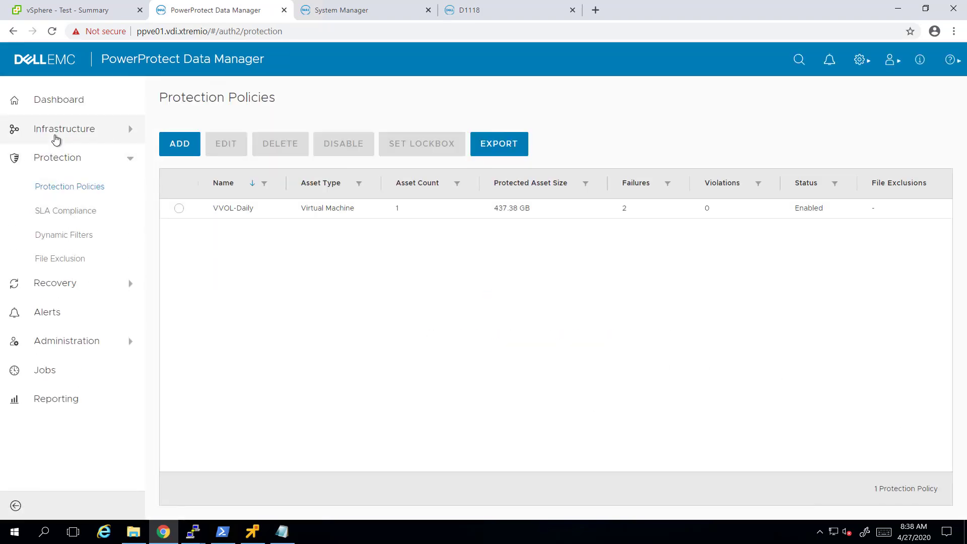
pyautogui.click(54, 131)
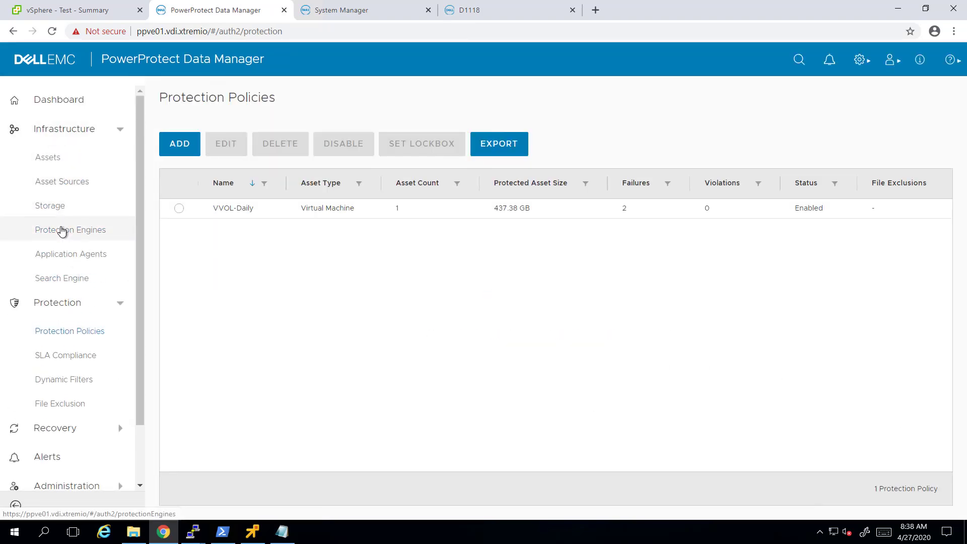
# Show the Protection Engines page with VM Direct engine ppprx01.vdi.xtremio
pyautogui.click(62, 231)
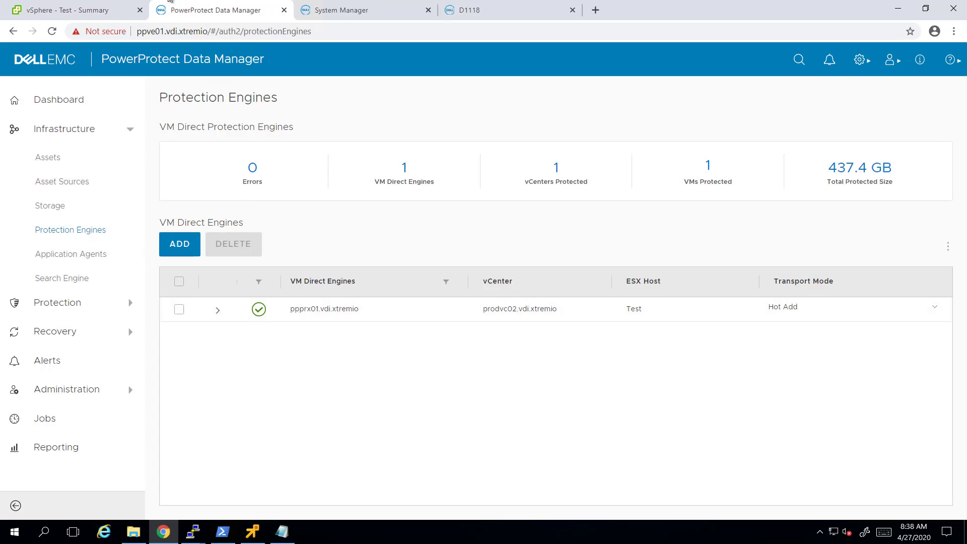
# Check Win001's VVOL1118 datastore and its hardware: 4 CPUs, 8 GB memory, 40/200/200 GB disks
pyautogui.click(68, 7)
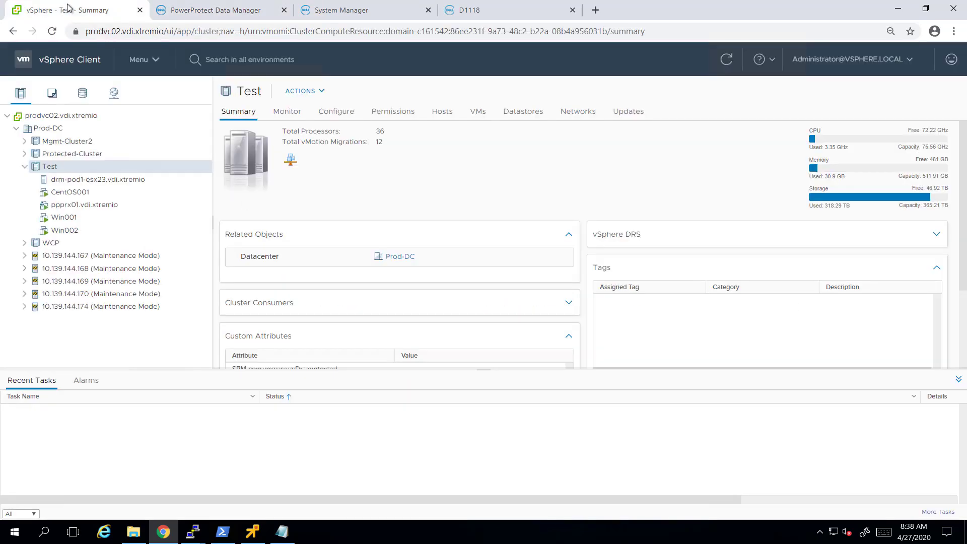
pyautogui.click(61, 218)
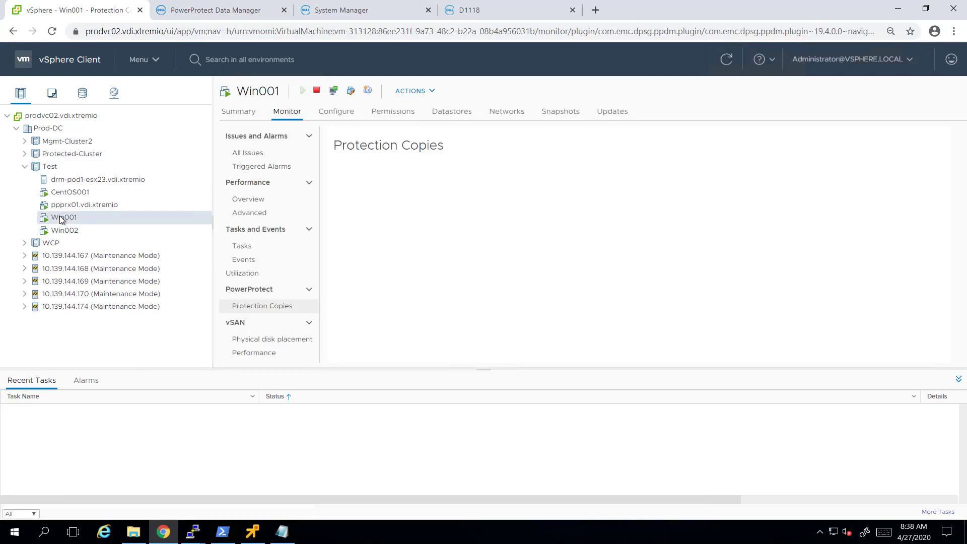
pyautogui.click(450, 110)
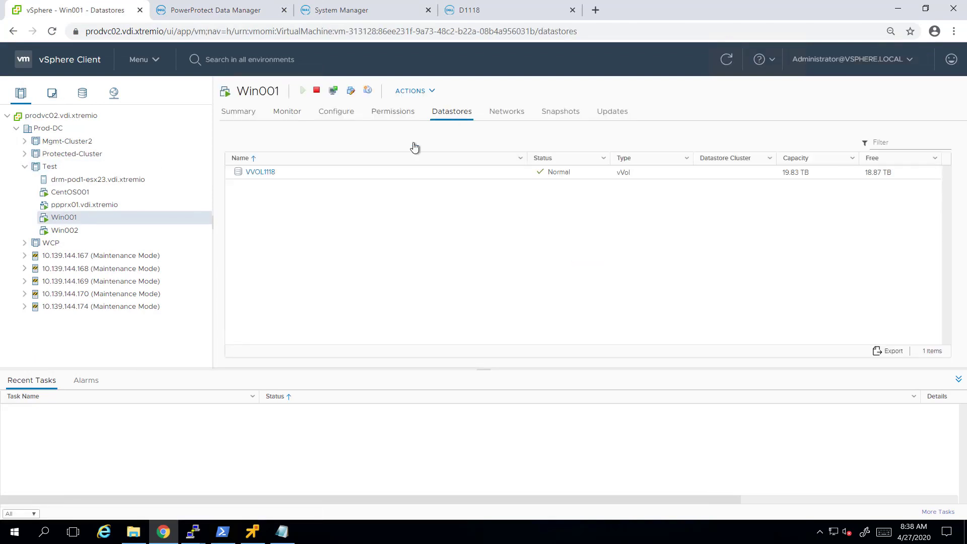
pyautogui.rightClick(64, 217)
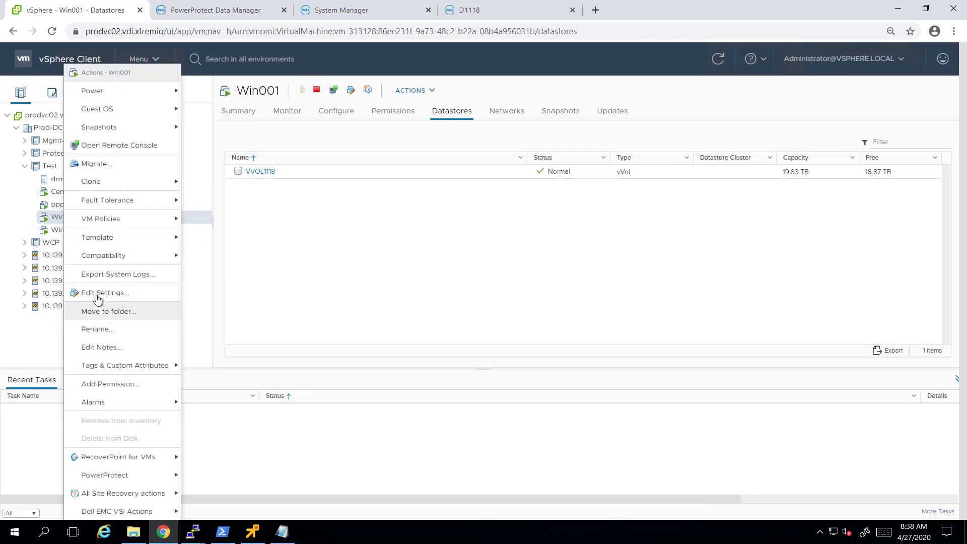
pyautogui.click(95, 291)
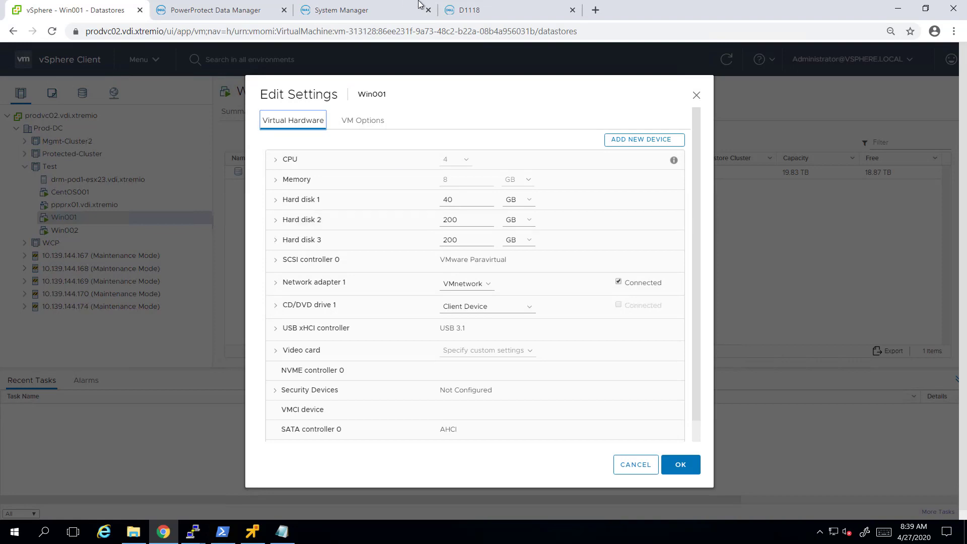
pyautogui.click(471, 10)
# Browse the PowerStore D1118 container's vVols, then close Win001's Edit Settings in vSphere
pyautogui.click(256, 91)
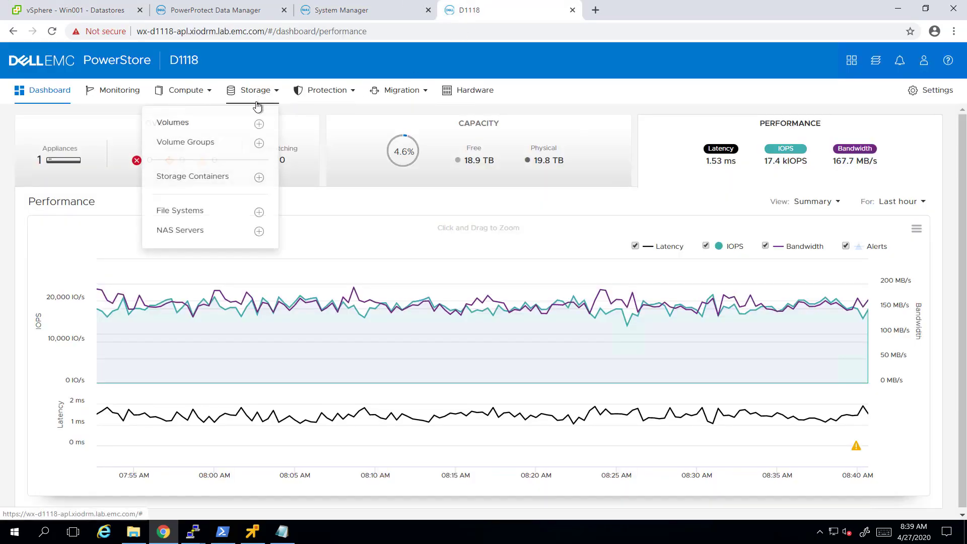
pyautogui.click(206, 177)
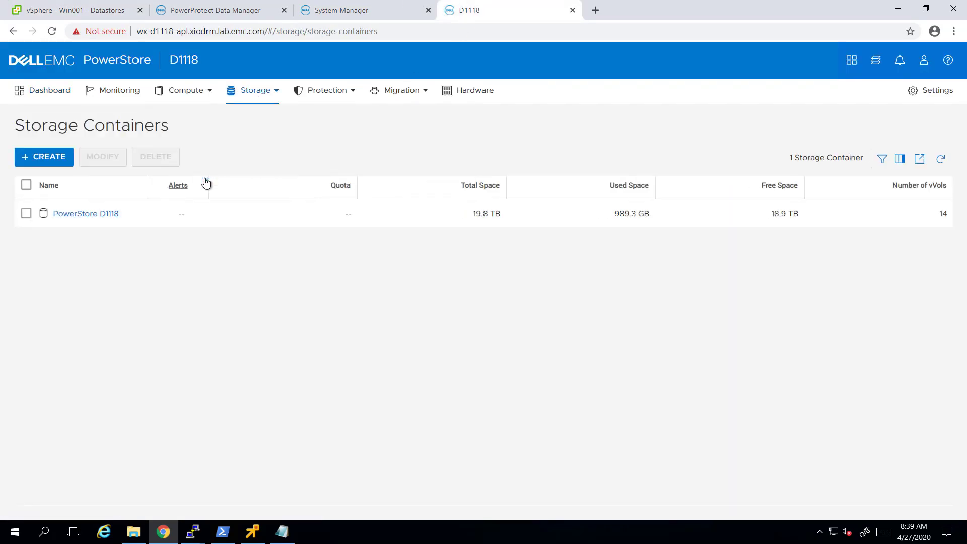
pyautogui.click(94, 214)
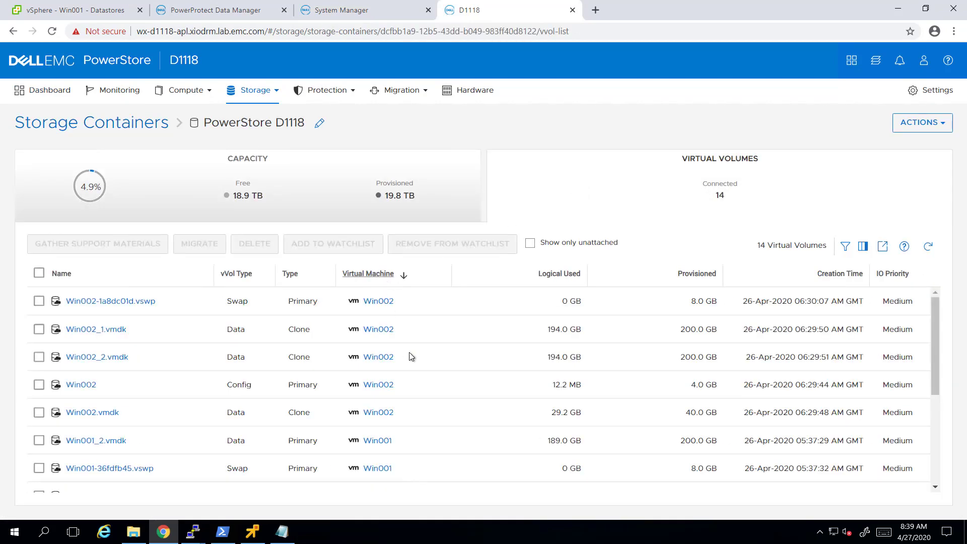
pyautogui.scroll(-2, 406, 358)
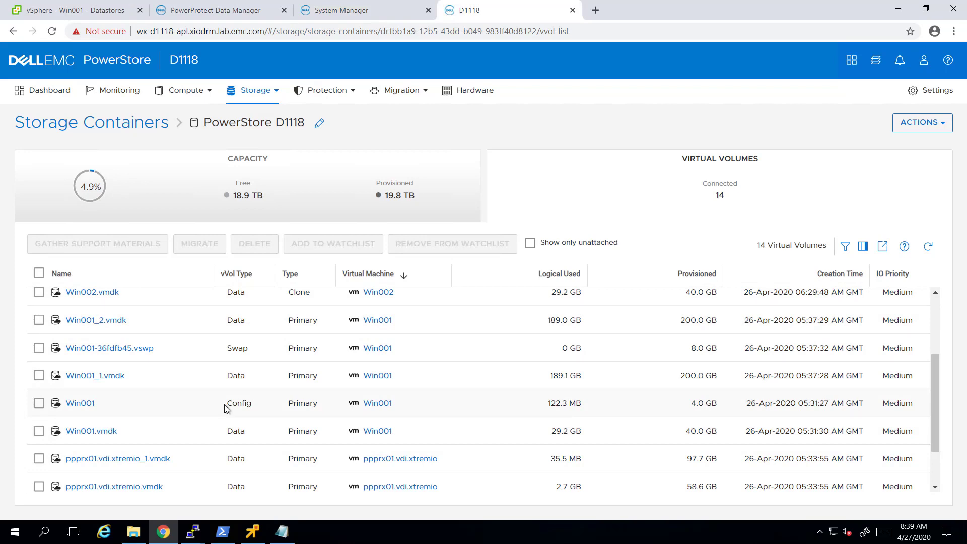
pyautogui.click(87, 11)
pyautogui.click(696, 95)
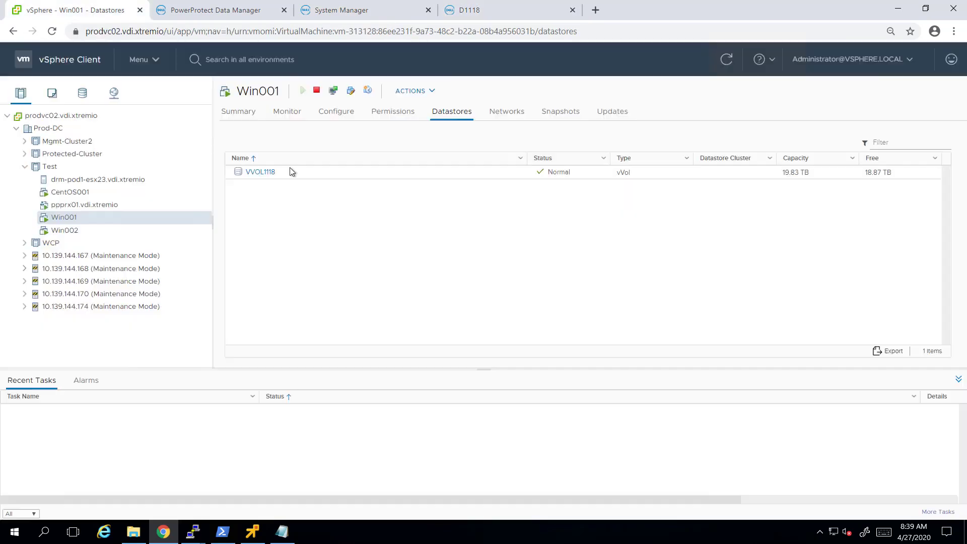
# Run a PowerProtect backup of Win001 and acknowledge the backup-started message
pyautogui.rightClick(62, 221)
pyautogui.moveTo(62, 222)
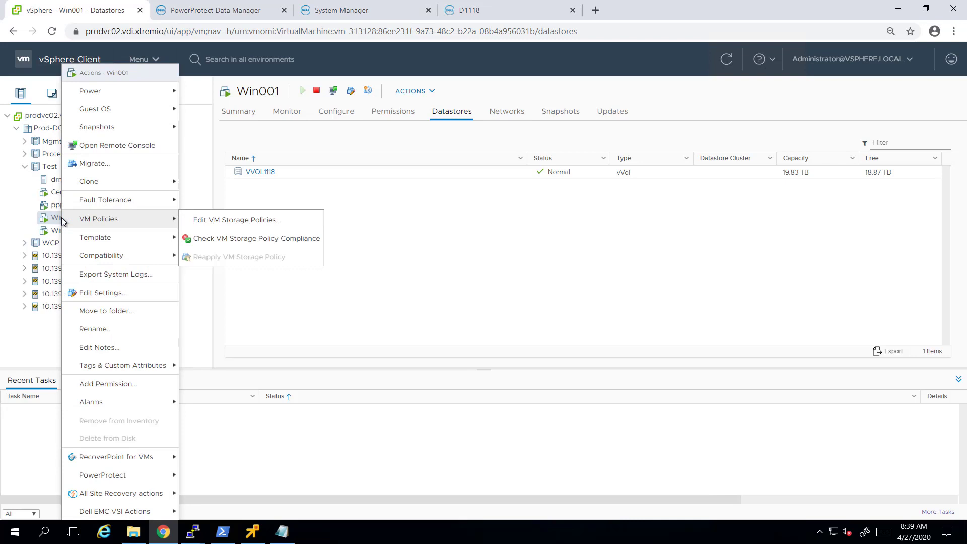
pyautogui.moveTo(130, 480)
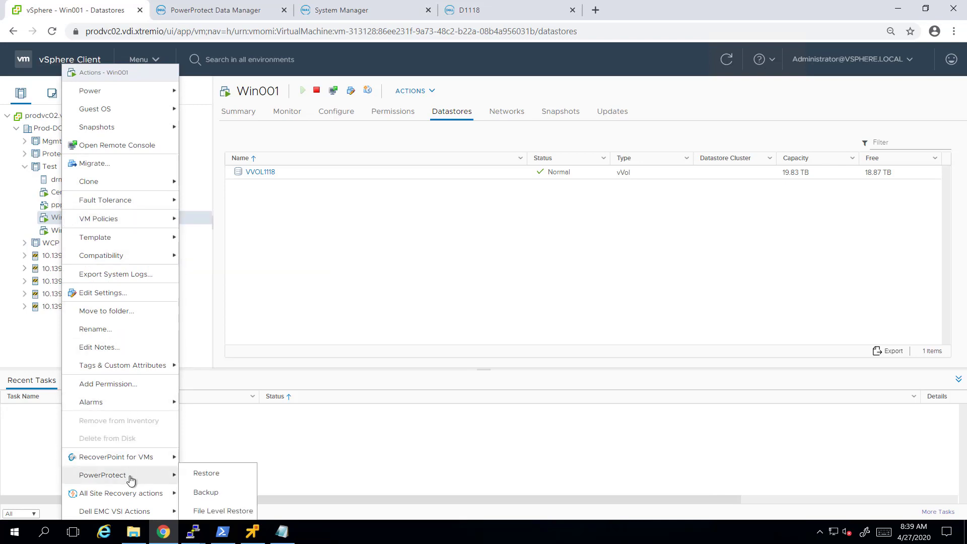
pyautogui.click(222, 496)
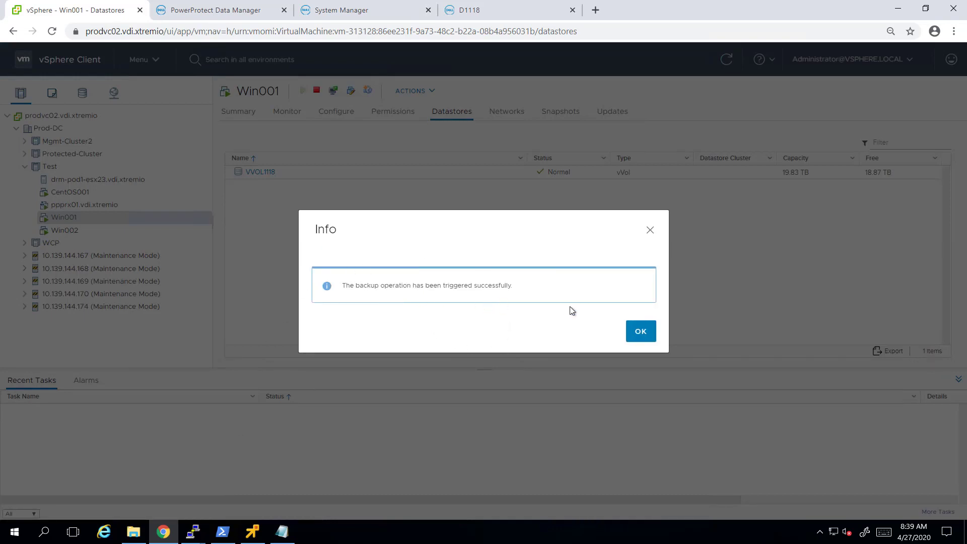
pyautogui.click(637, 332)
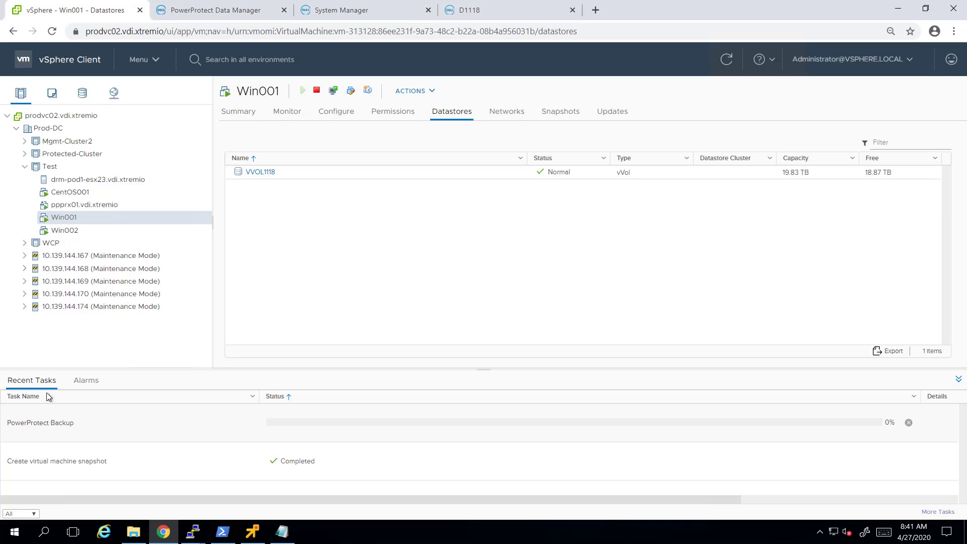
pyautogui.rightClick(73, 222)
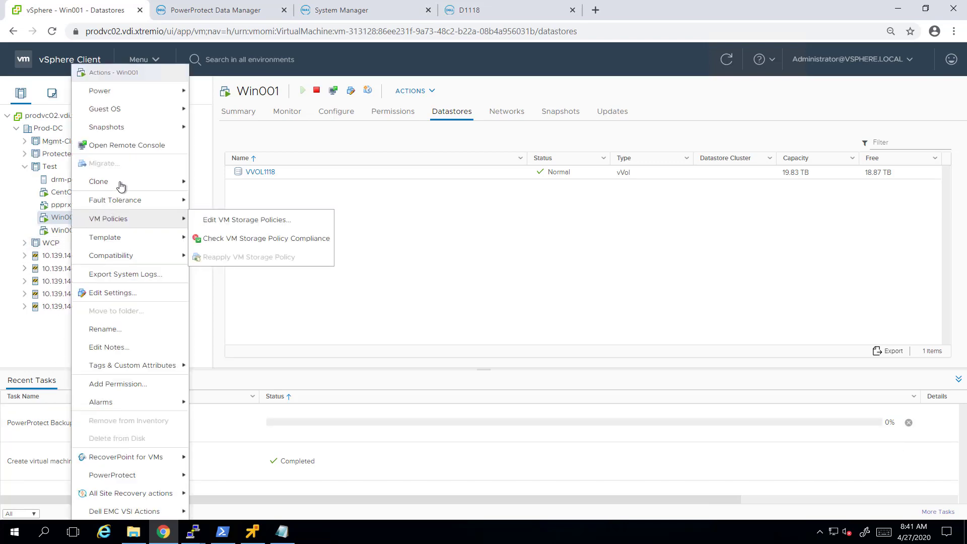
pyautogui.moveTo(145, 127)
pyautogui.click(240, 146)
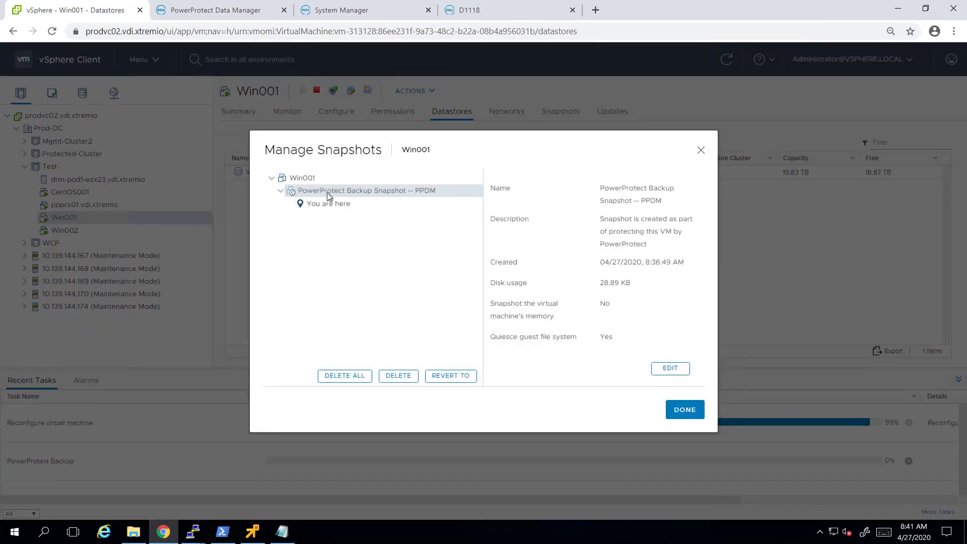
pyautogui.click(703, 149)
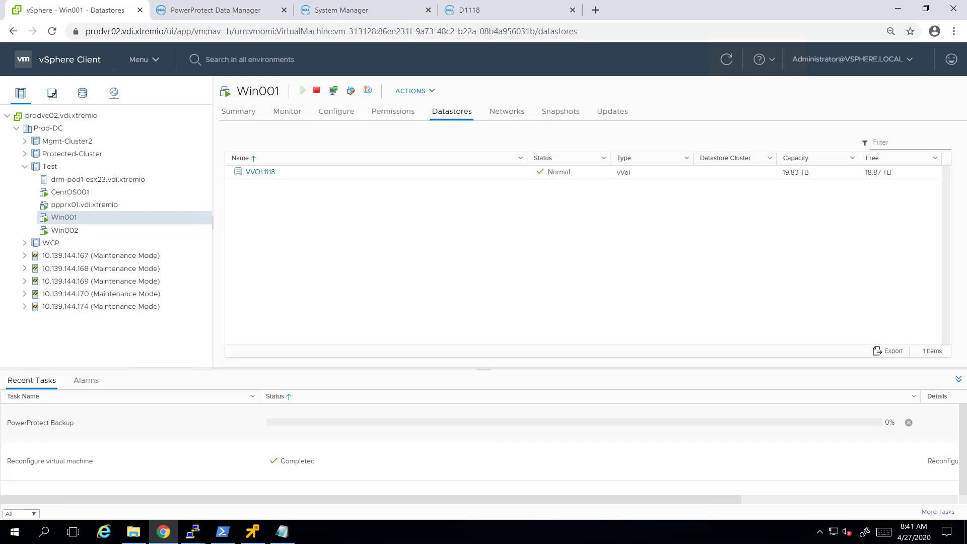
# Sort the D1118 container's vVols by type and scroll to Win001's three Snapshot vVols
pyautogui.click(471, 9)
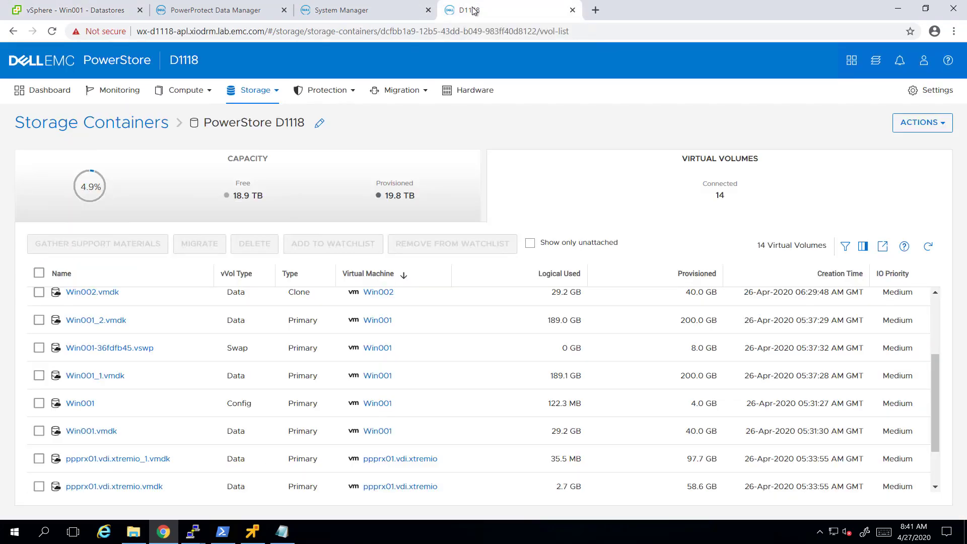
pyautogui.click(290, 276)
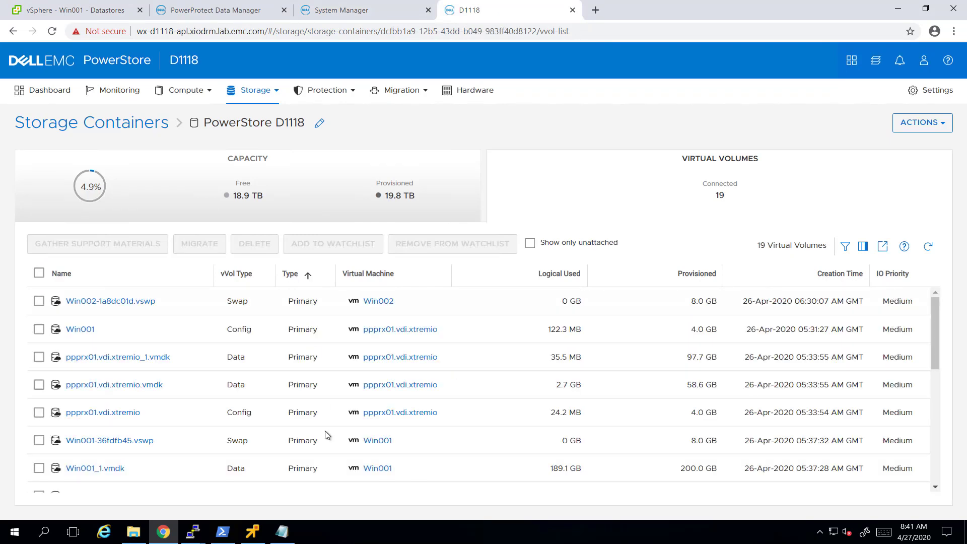
pyautogui.scroll(-1, 325, 434)
pyautogui.scroll(-5, 325, 435)
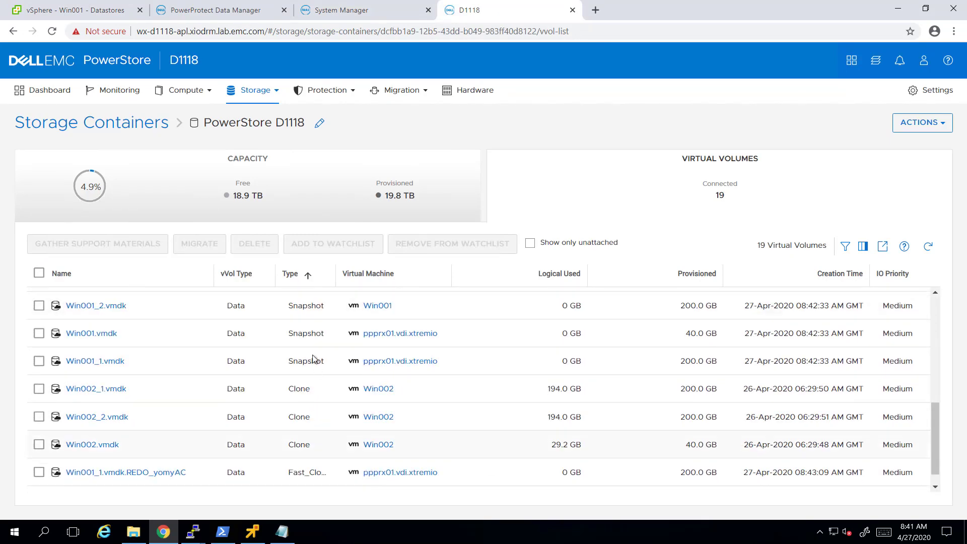
pyautogui.scroll(1, 310, 361)
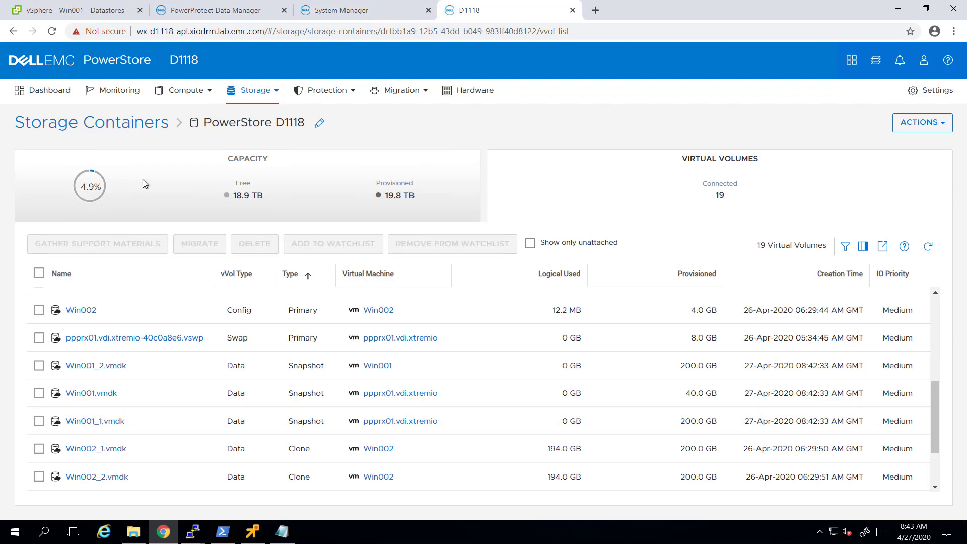
pyautogui.click(74, 13)
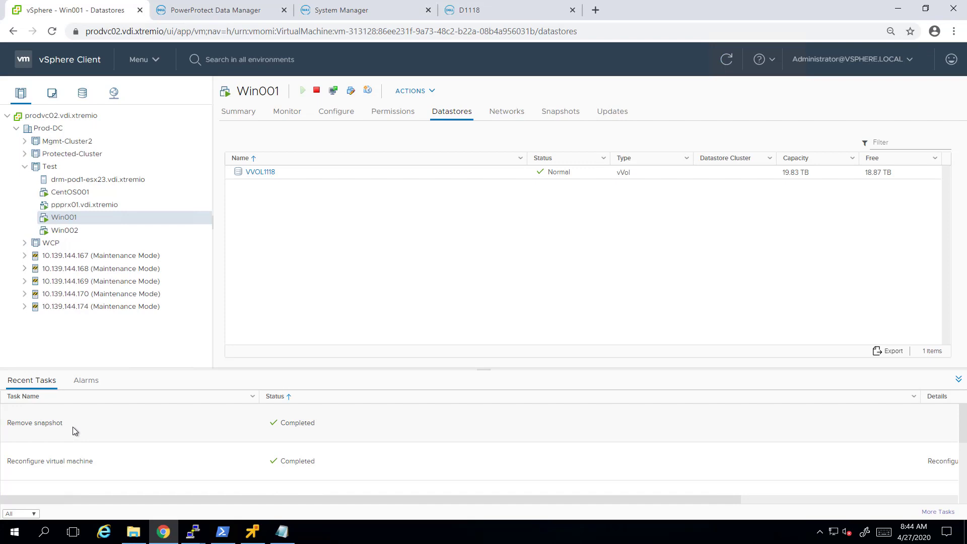
# Start a PowerProtect restore of Win001 using its Apr 27, 2020, 8:36:40 AM copy on DD
pyautogui.rightClick(64, 218)
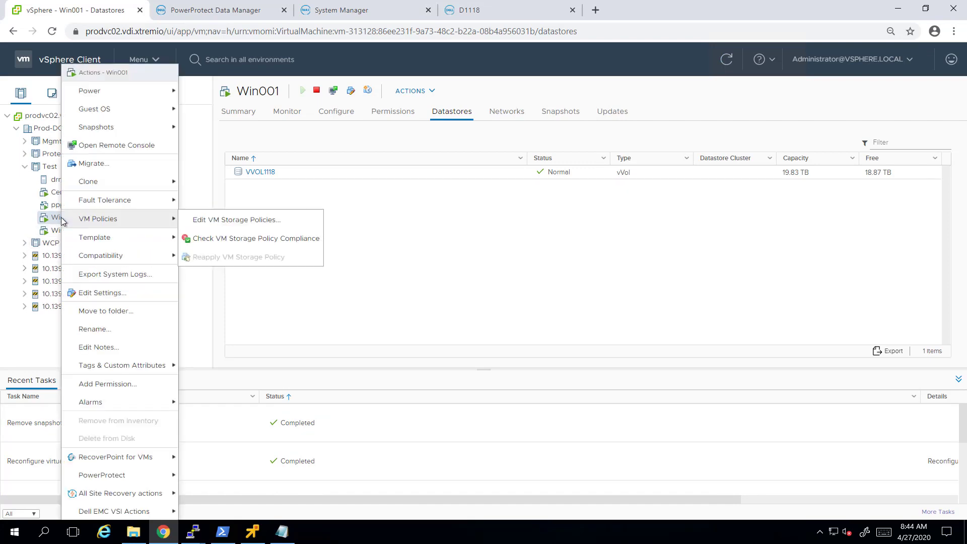
pyautogui.moveTo(118, 479)
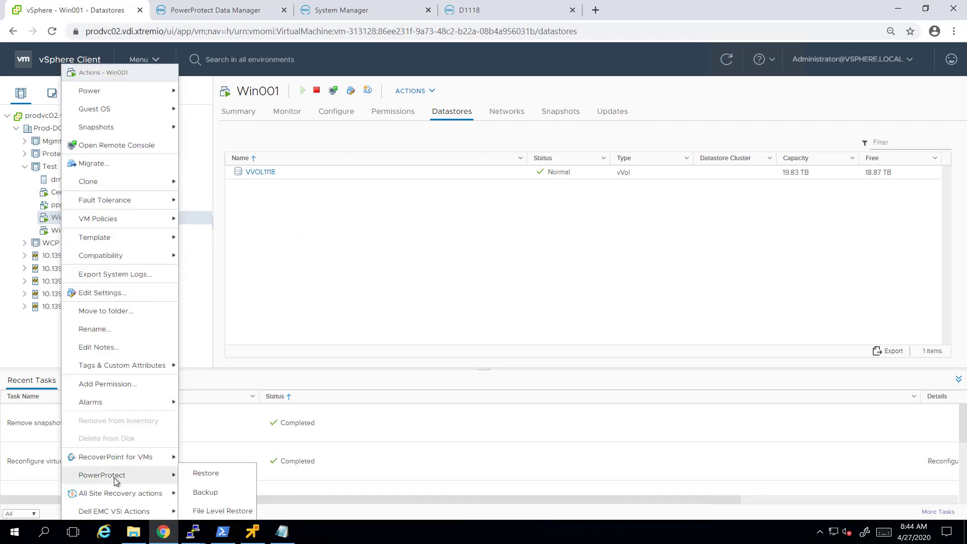
pyautogui.click(206, 474)
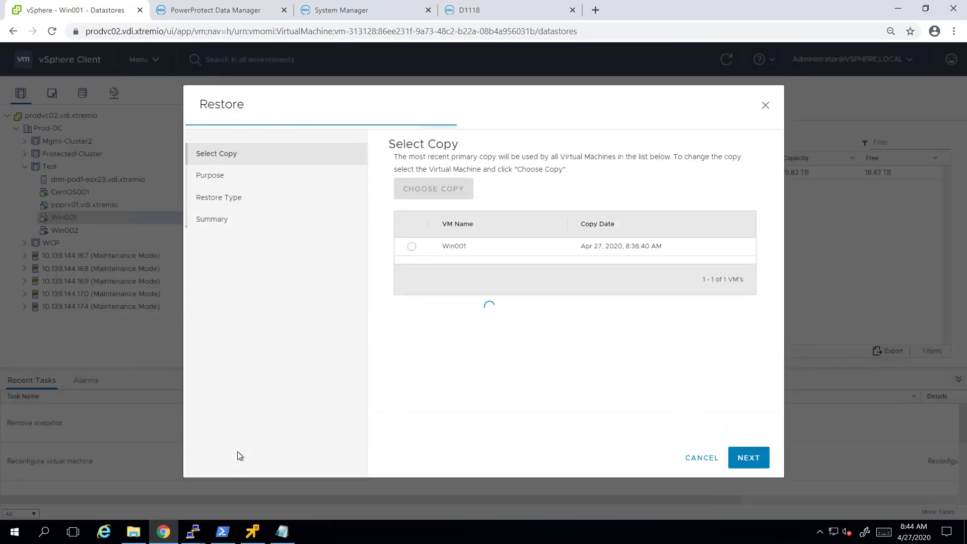
pyautogui.click(412, 247)
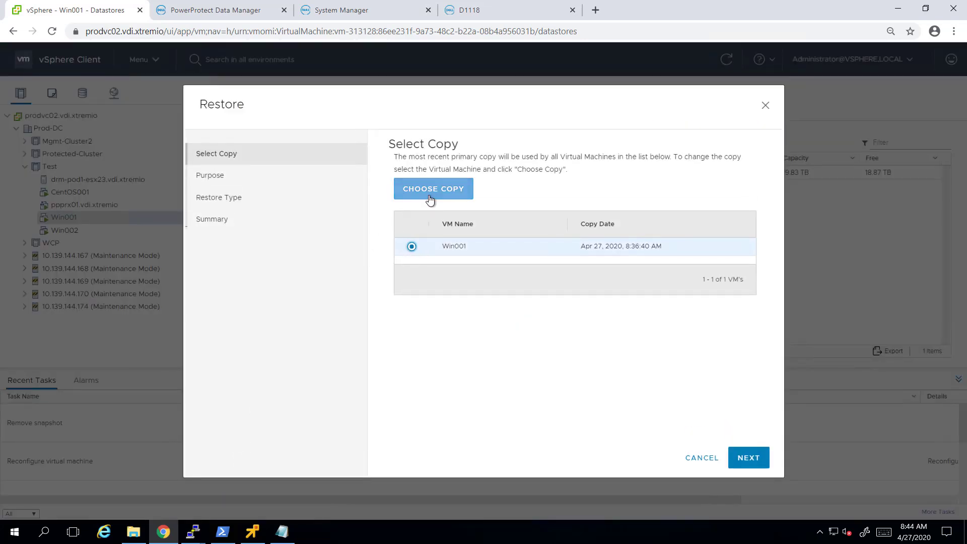
pyautogui.click(430, 196)
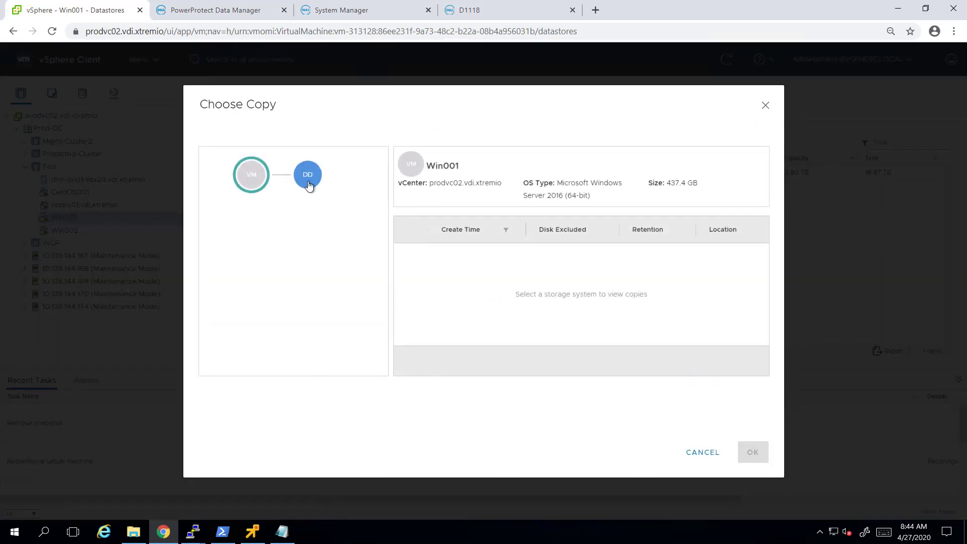
pyautogui.click(308, 183)
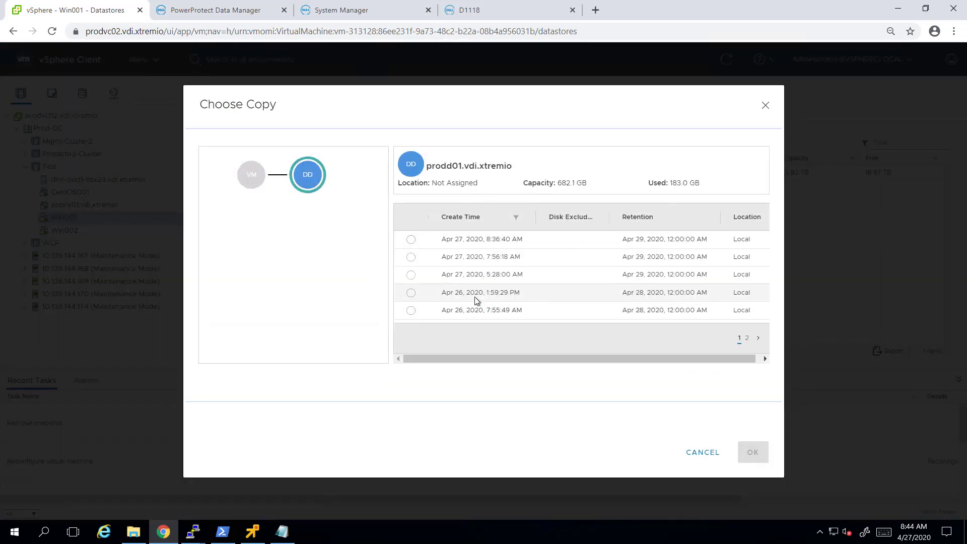
pyautogui.click(411, 240)
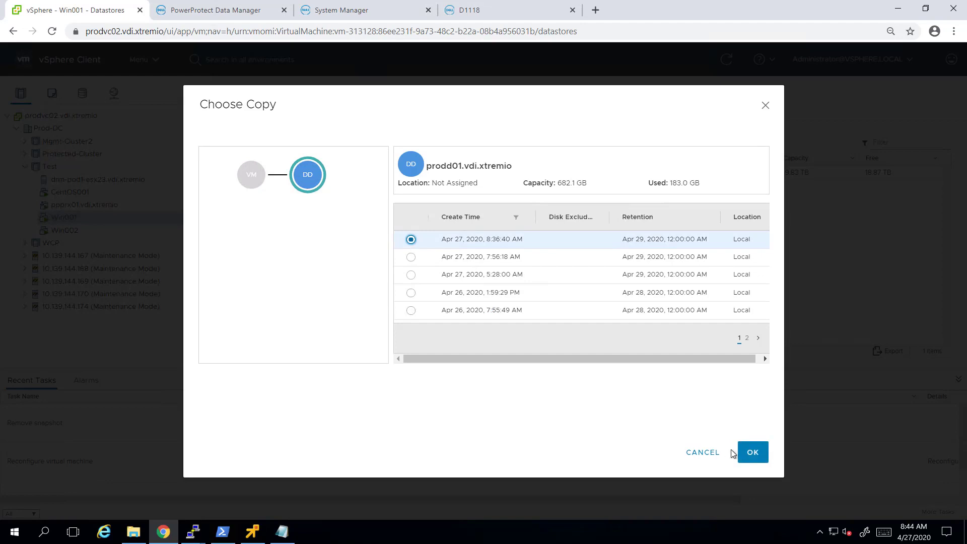
pyautogui.click(752, 455)
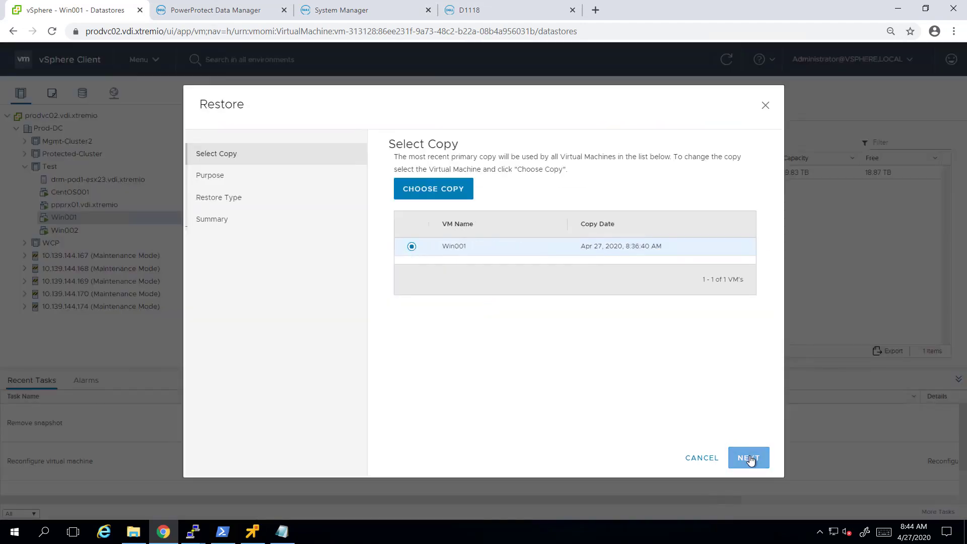
# Choose an entire-VM Instant Access restore targeting the Prod-DC datacenter
pyautogui.click(751, 462)
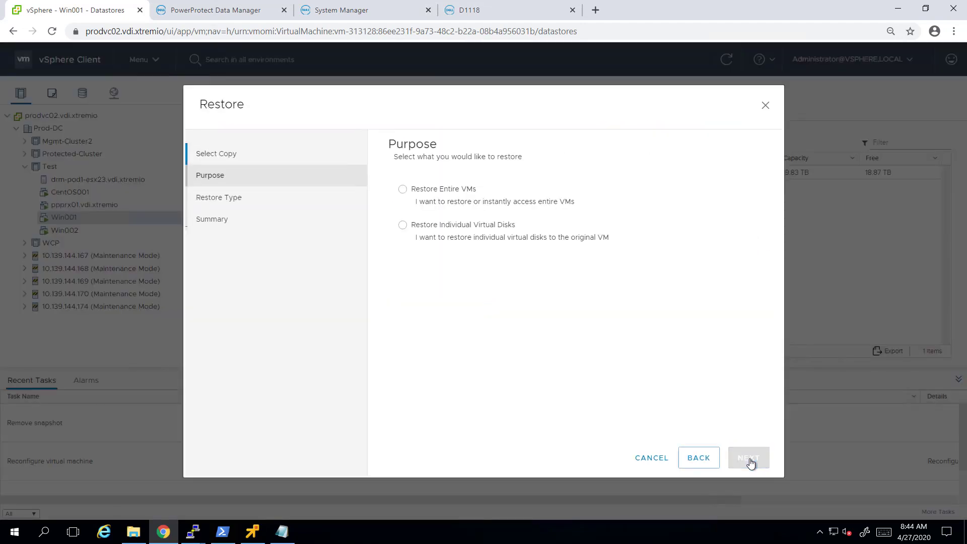
pyautogui.click(402, 190)
pyautogui.click(750, 459)
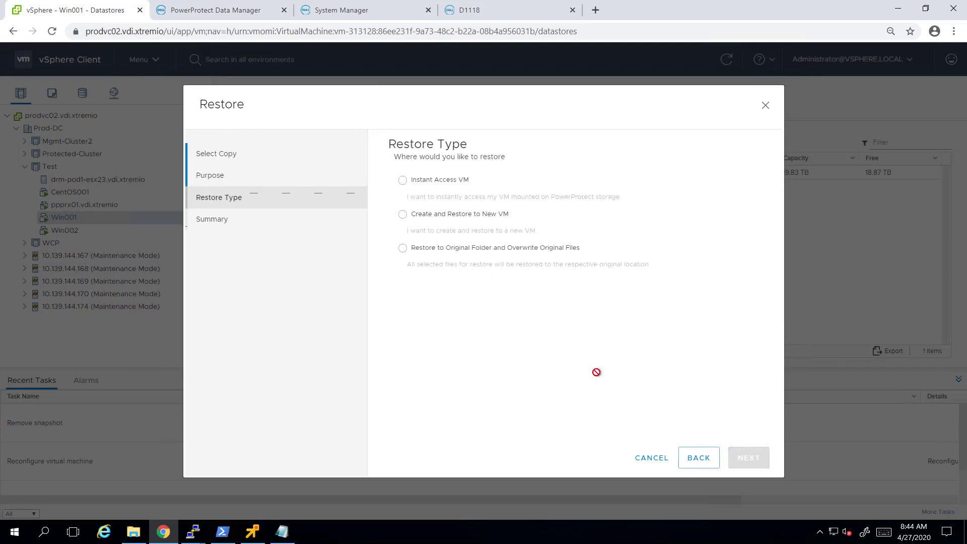
pyautogui.click(404, 182)
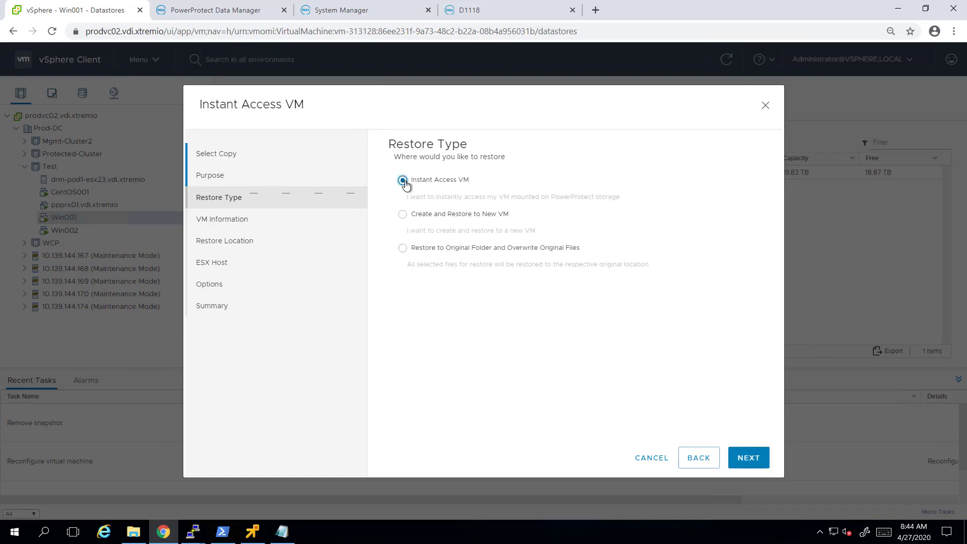
pyautogui.click(749, 458)
pyautogui.click(412, 264)
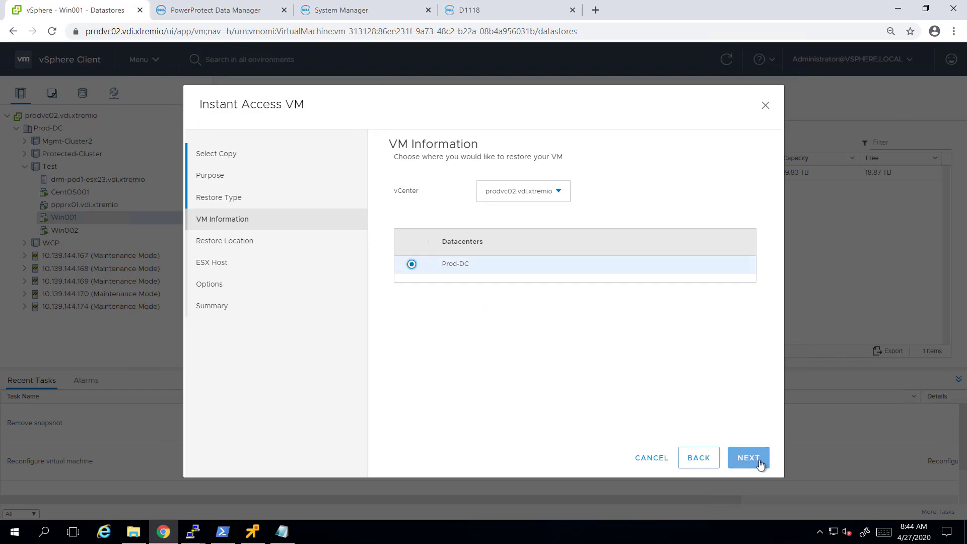
pyautogui.click(759, 461)
# Place it on the Test cluster host drm-pod1-esx23, name it Win001-Restore, and start the restore
pyautogui.click(422, 175)
pyautogui.click(433, 203)
pyautogui.click(748, 457)
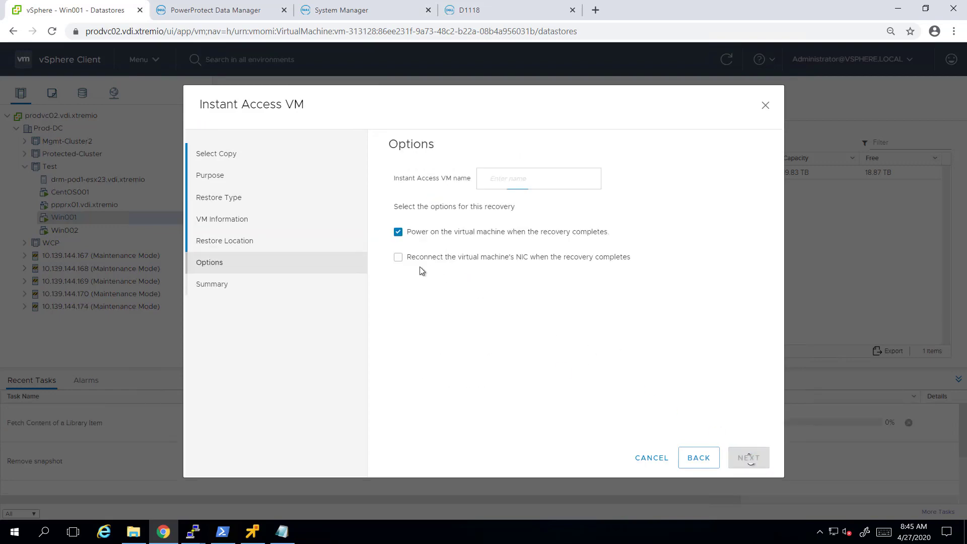
pyautogui.click(513, 185)
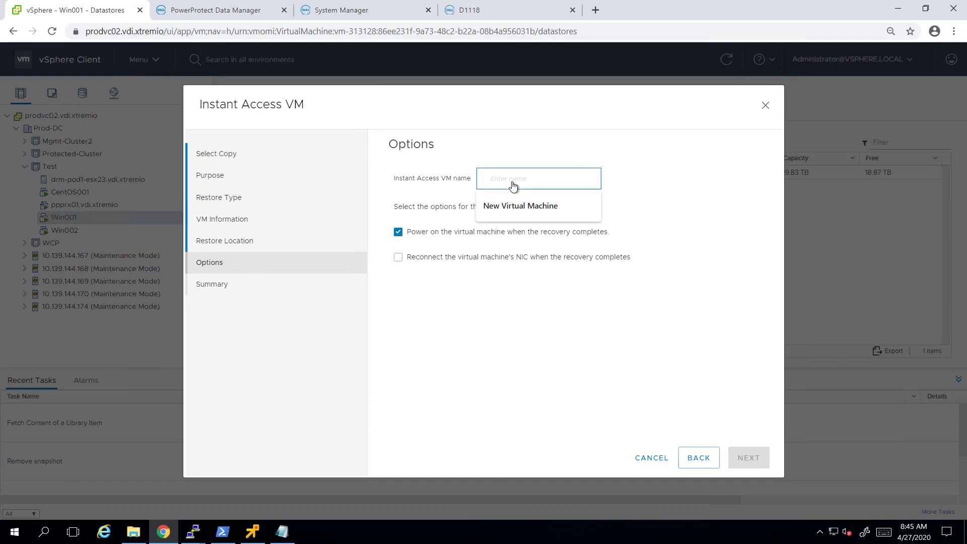
pyautogui.write('Win001')
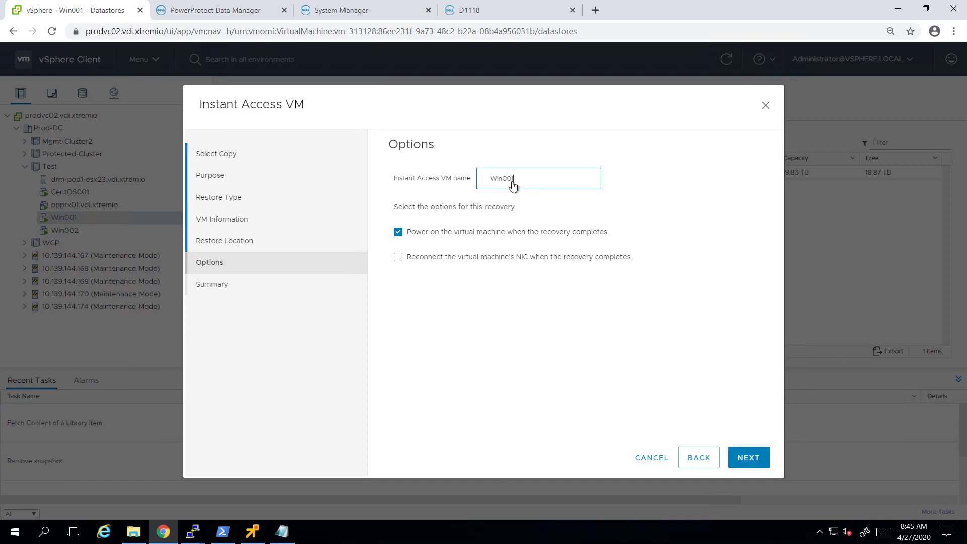
pyautogui.write('-Restore')
pyautogui.click(753, 464)
pyautogui.click(749, 457)
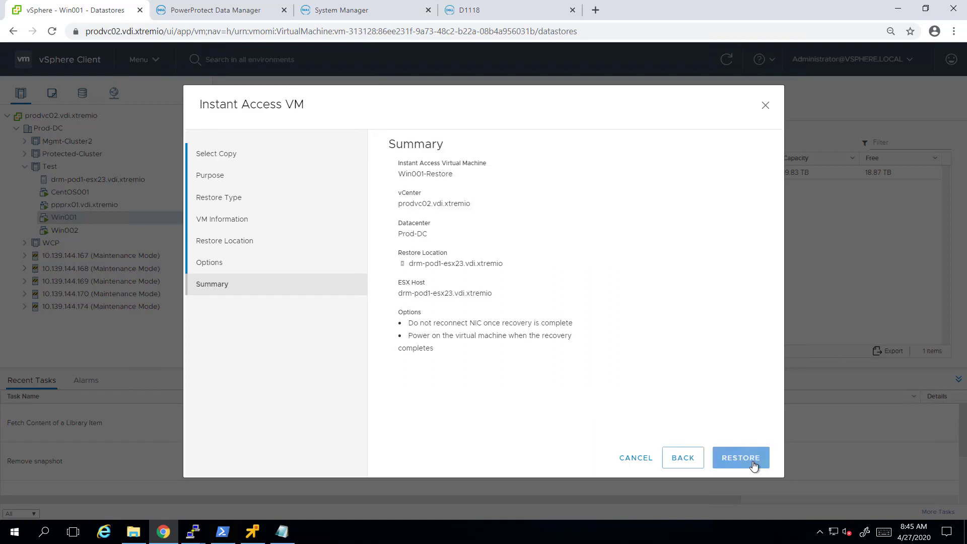
pyautogui.click(753, 463)
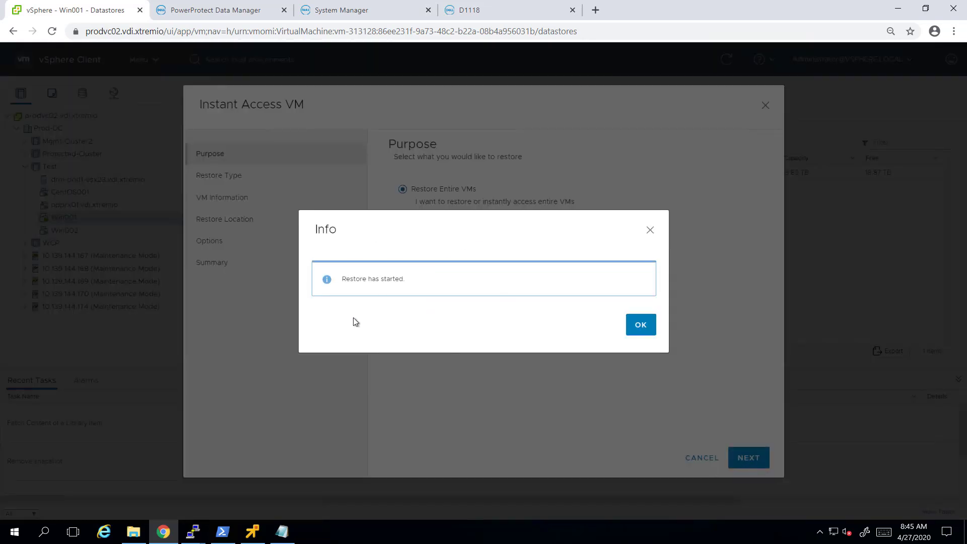
# Dismiss the restore notice and open Win001-Restore to see its EMC-Recover NFS datastore
pyautogui.click(648, 329)
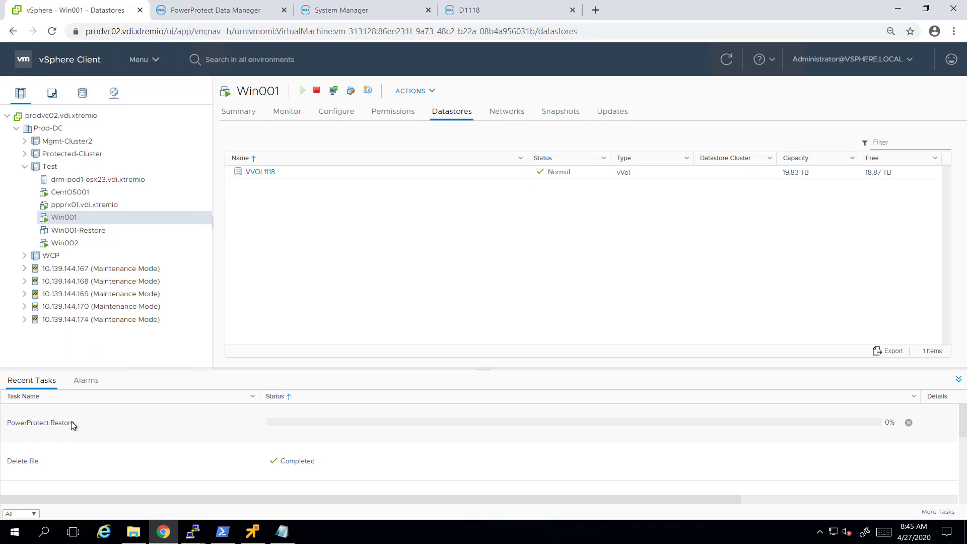
pyautogui.click(86, 233)
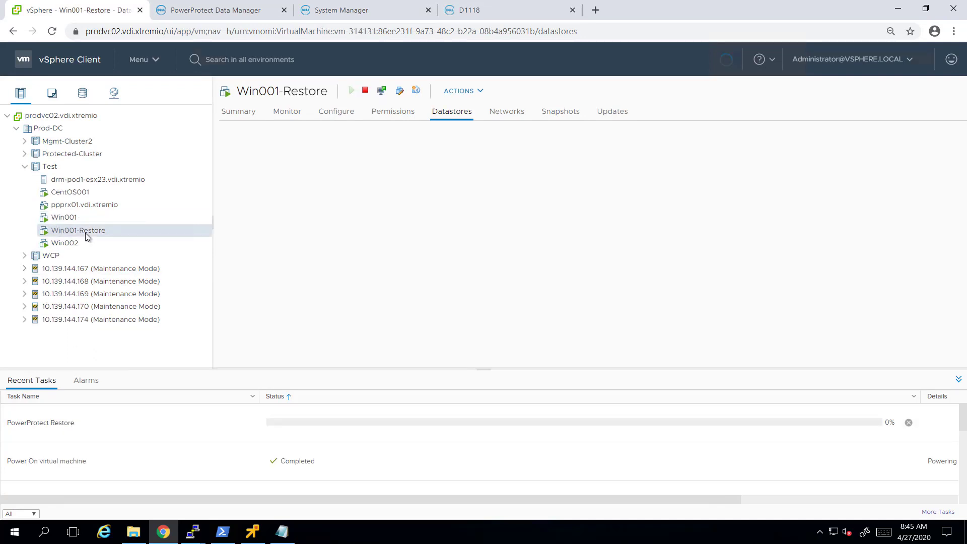